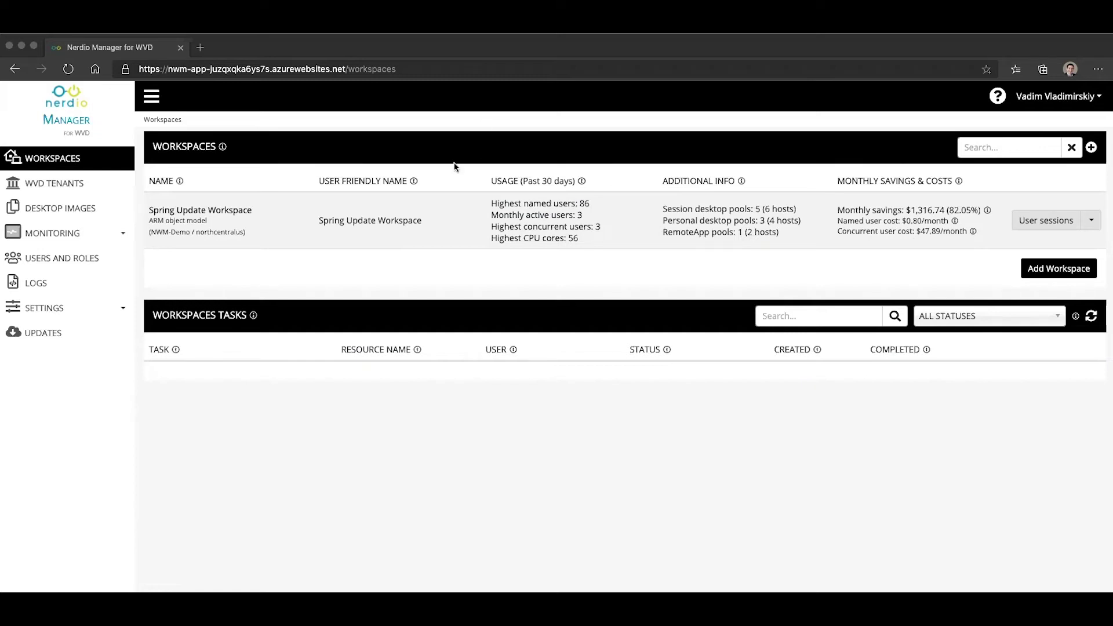
# In Spring Update Workspace, open Manage auto-scale for the Field Apps host pool and scroll to the bottom.
pyautogui.click(219, 210)
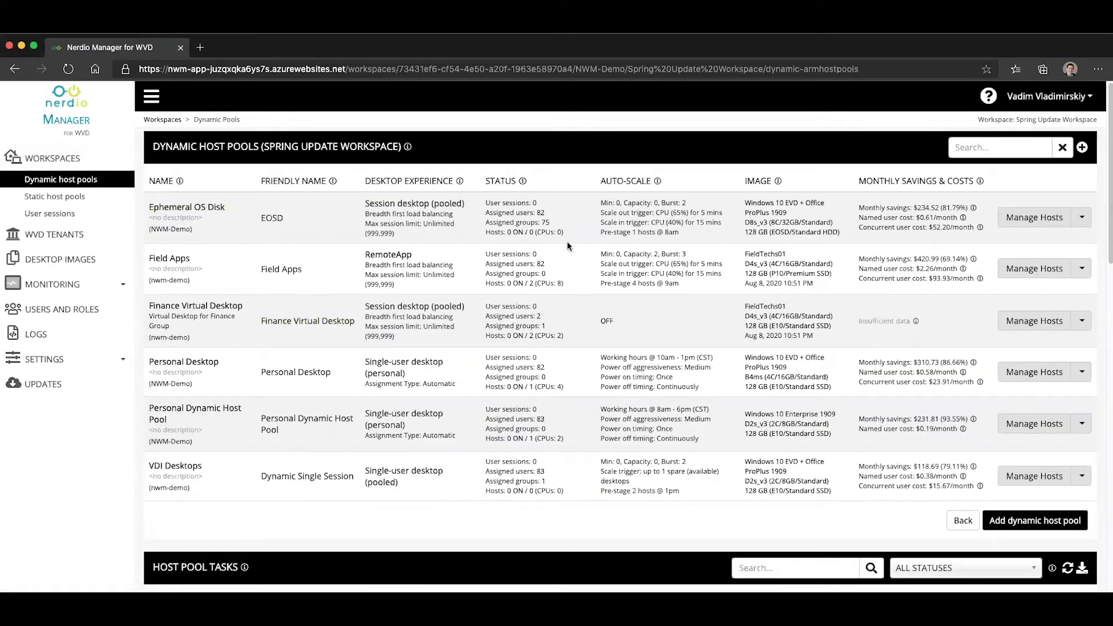
pyautogui.click(1082, 271)
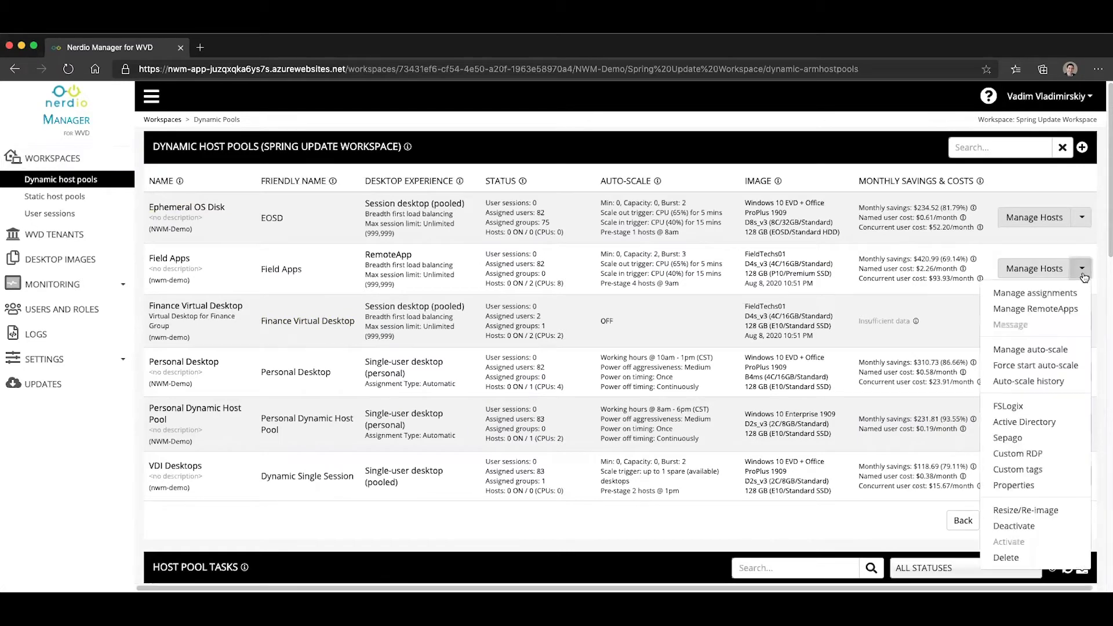
pyautogui.click(1055, 349)
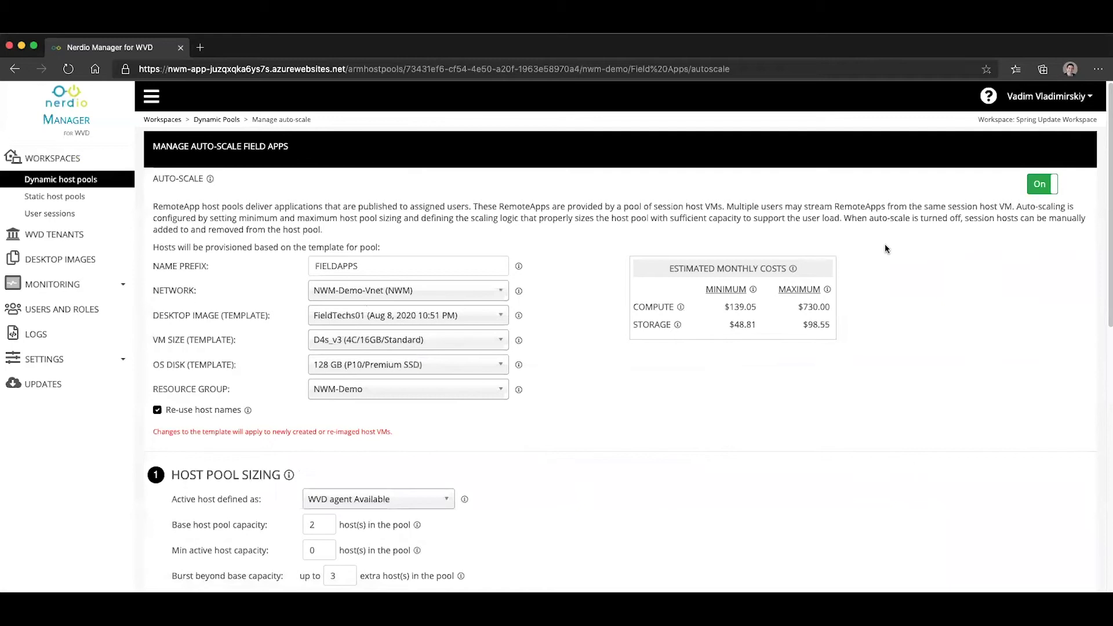
pyautogui.scroll(-3, 884, 245)
pyautogui.scroll(-10, 885, 246)
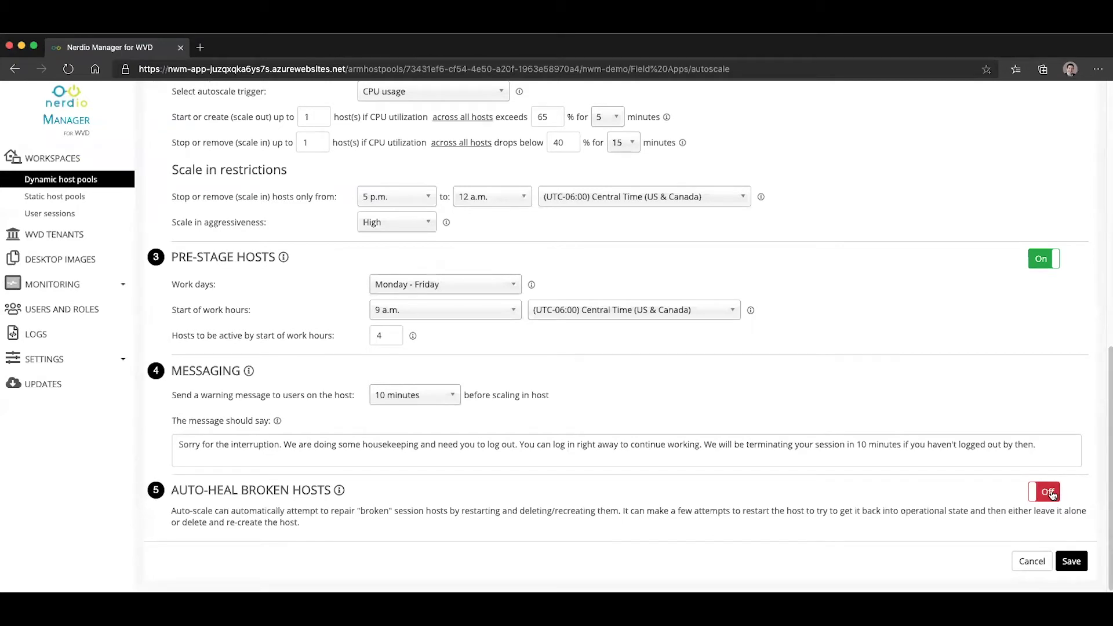
# Switch Auto-Heal Broken Hosts to On and review its broken-host status condition.
pyautogui.click(1051, 493)
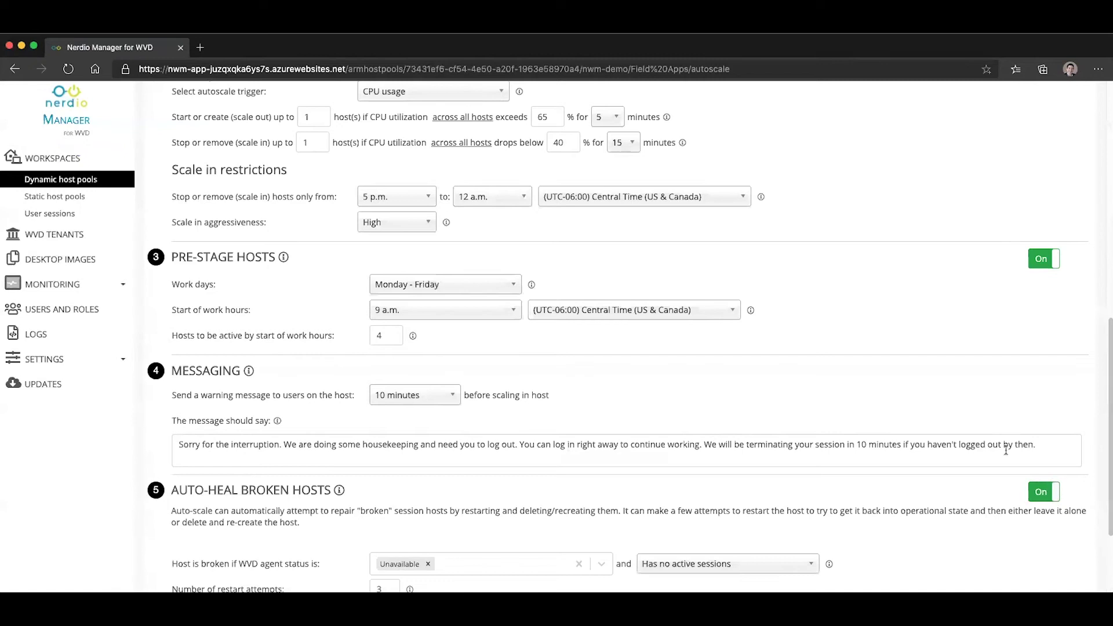
pyautogui.scroll(-3, 1005, 450)
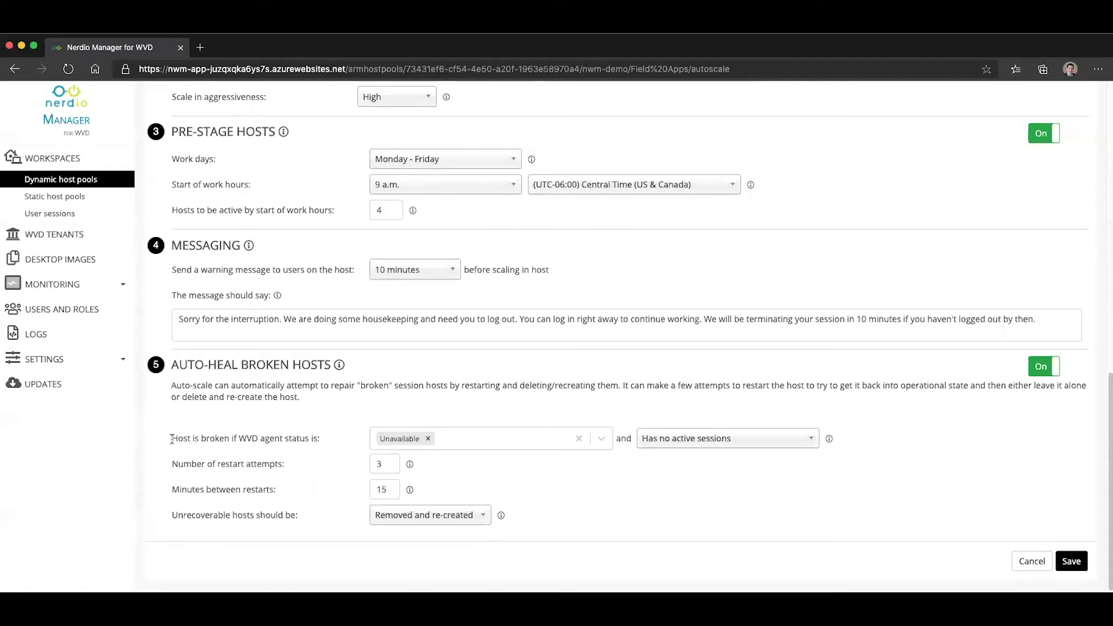
pyautogui.moveTo(171, 438); pyautogui.dragTo(319, 440)
# Add FSLogix not healthy, No Heartbeat and SxS stack listener not ready to the broken agent statuses.
pyautogui.click(324, 434)
pyautogui.click(497, 436)
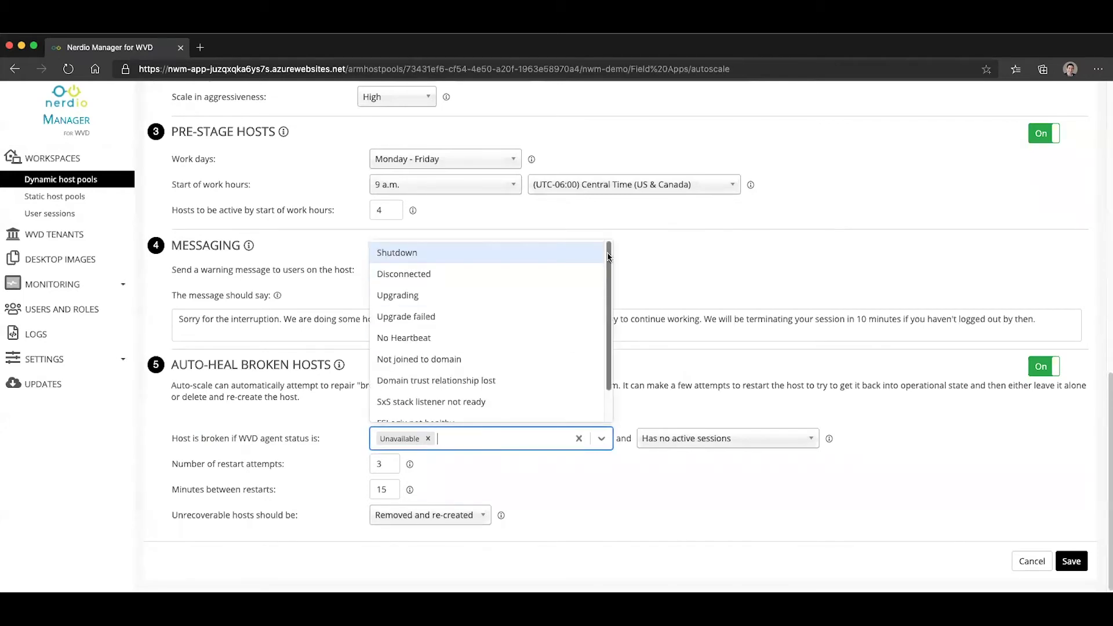
pyautogui.moveTo(608, 257); pyautogui.dragTo(608, 281)
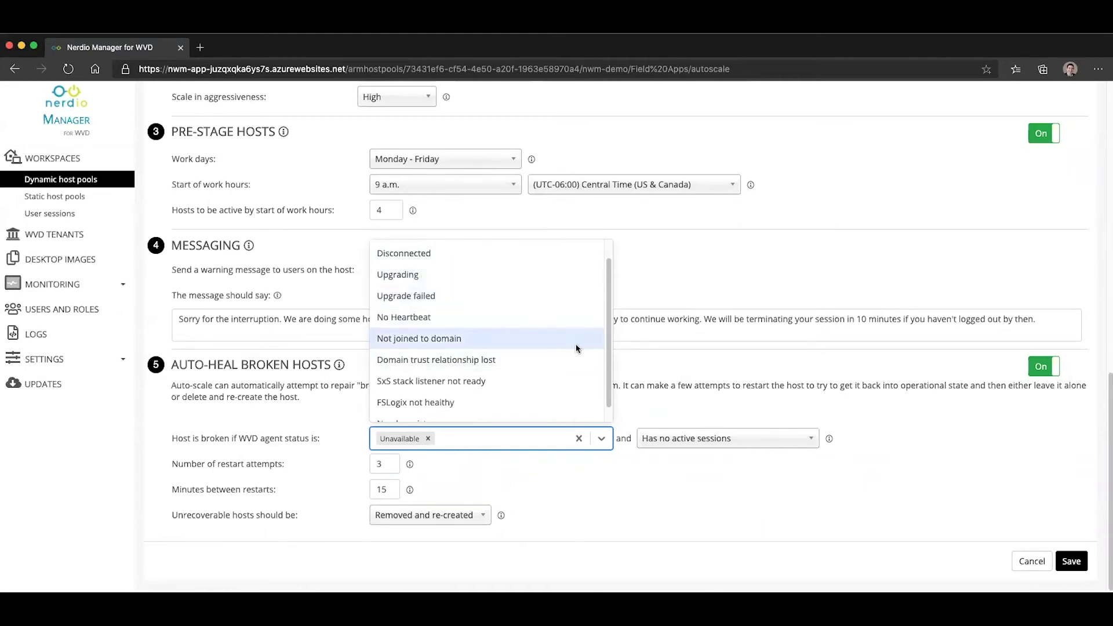
pyautogui.scroll(-1, 606, 358)
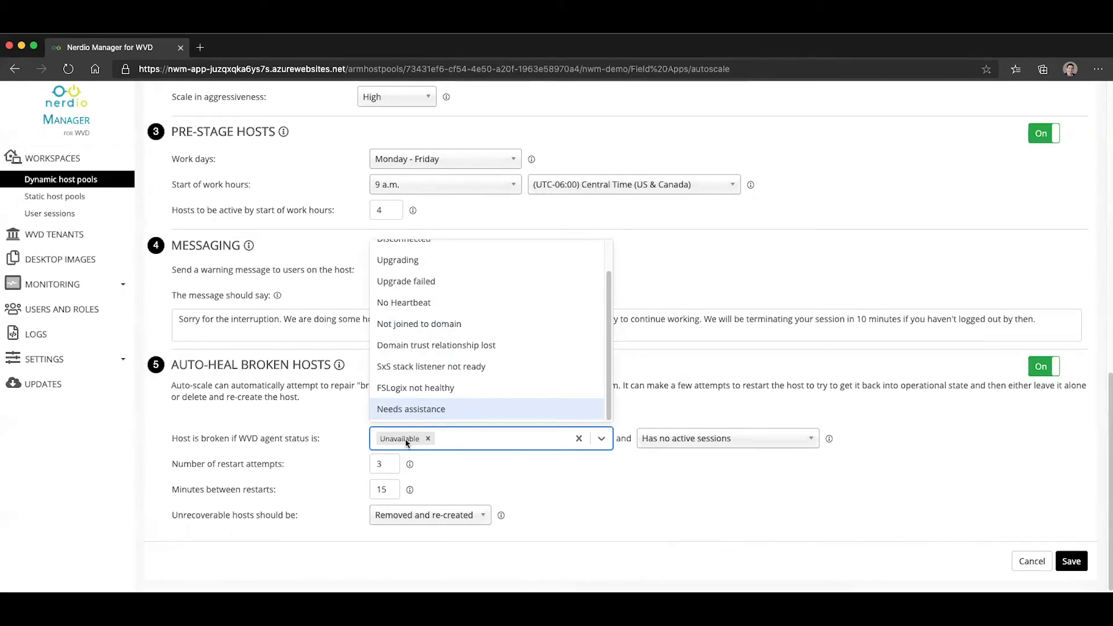
pyautogui.click(415, 388)
pyautogui.click(533, 440)
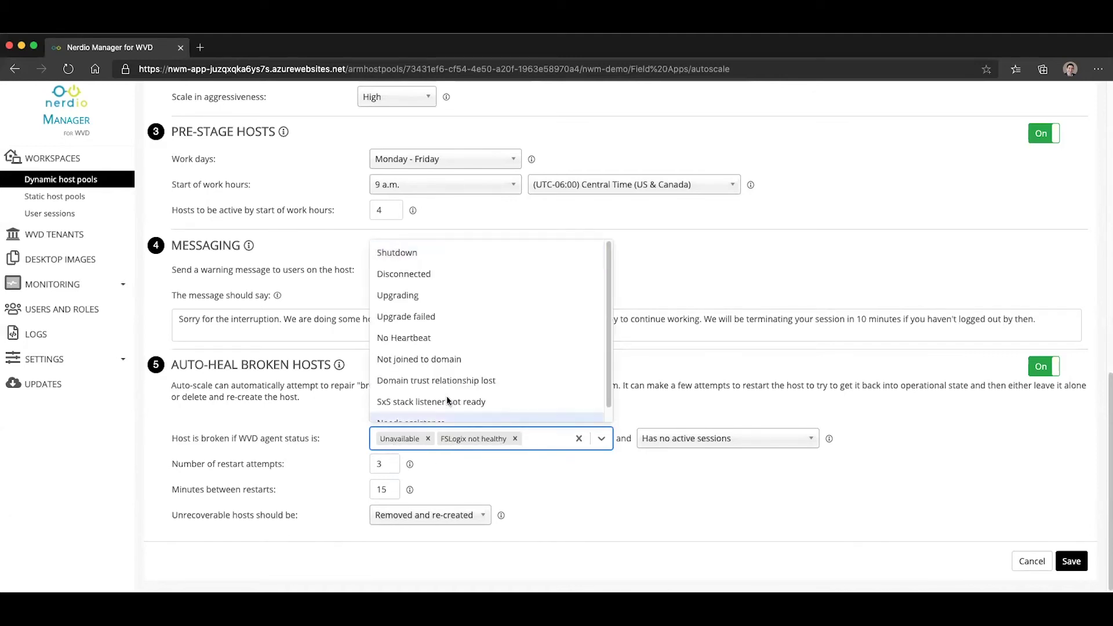
pyautogui.click(412, 340)
pyautogui.click(495, 441)
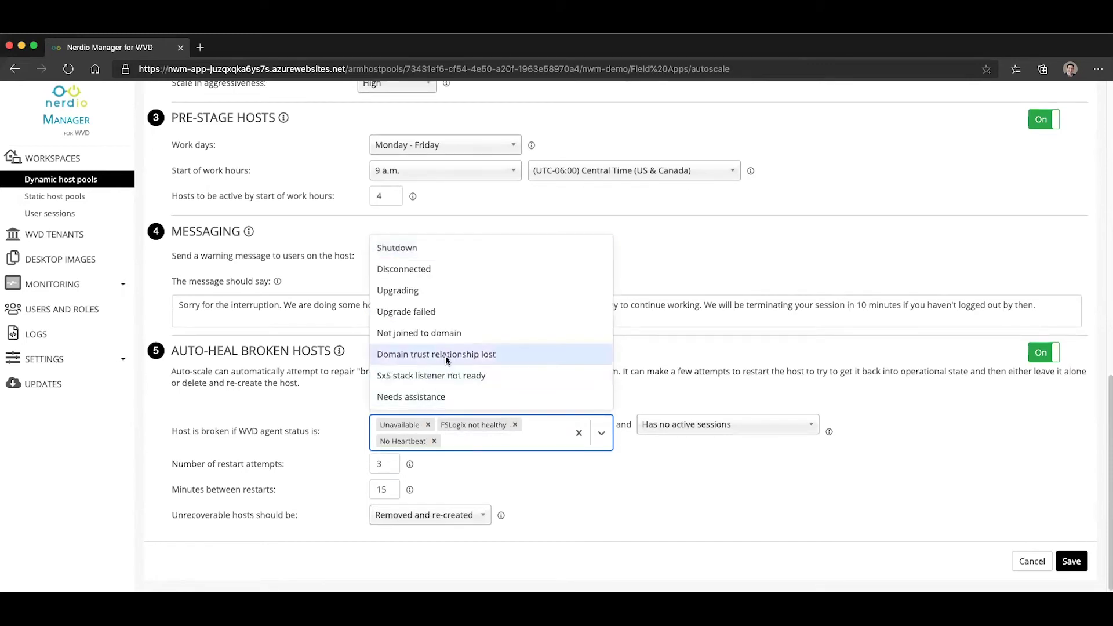
pyautogui.click(411, 377)
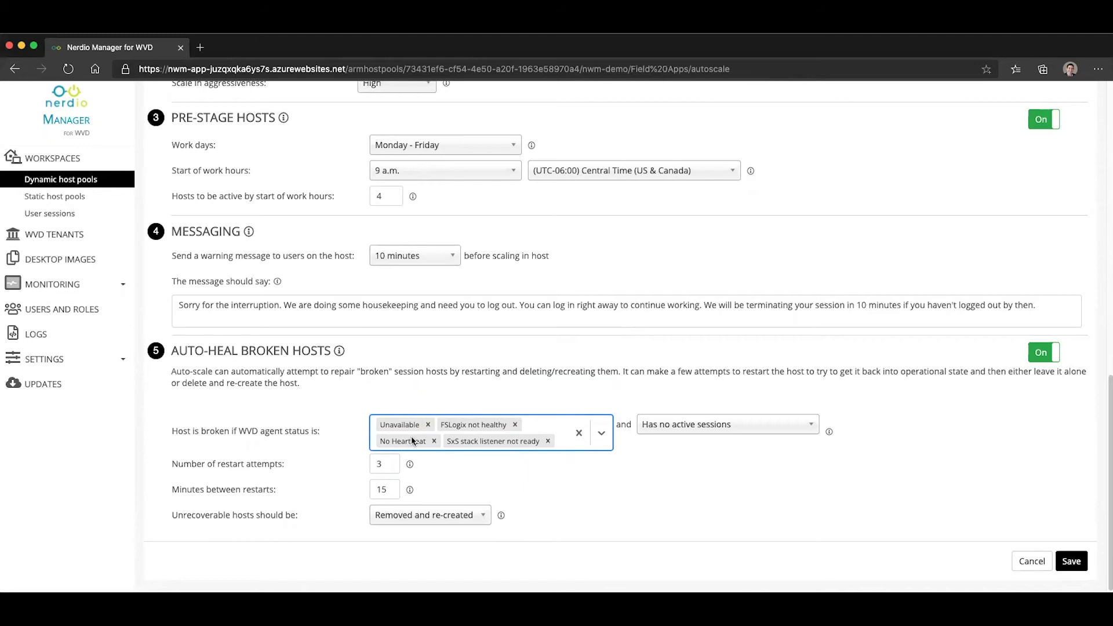
pyautogui.doubleClick(215, 434)
pyautogui.click(698, 496)
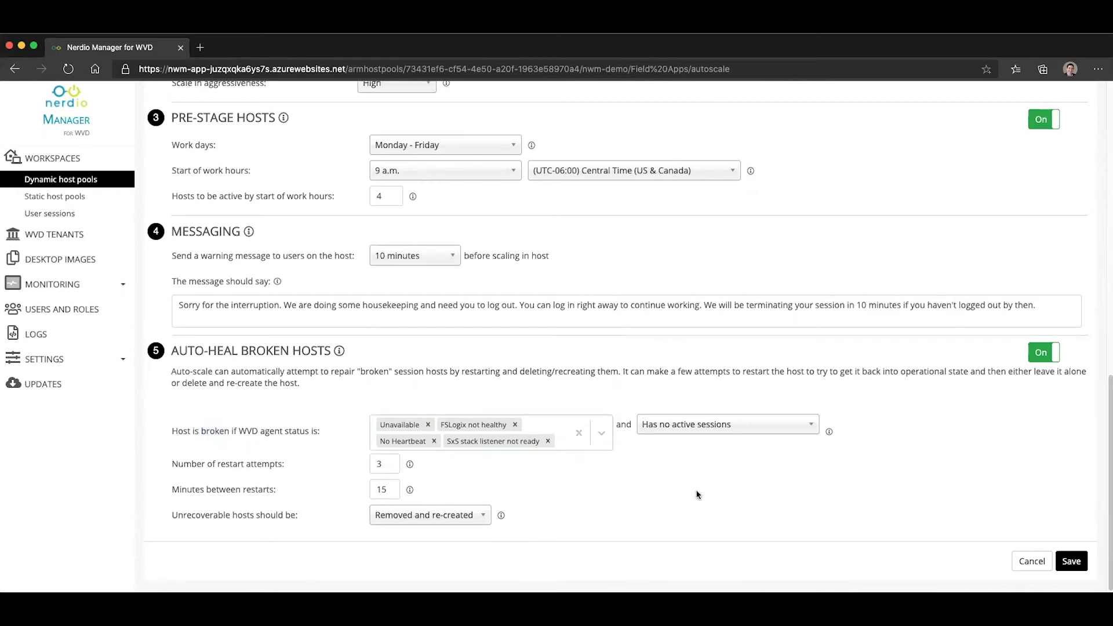
pyautogui.click(671, 432)
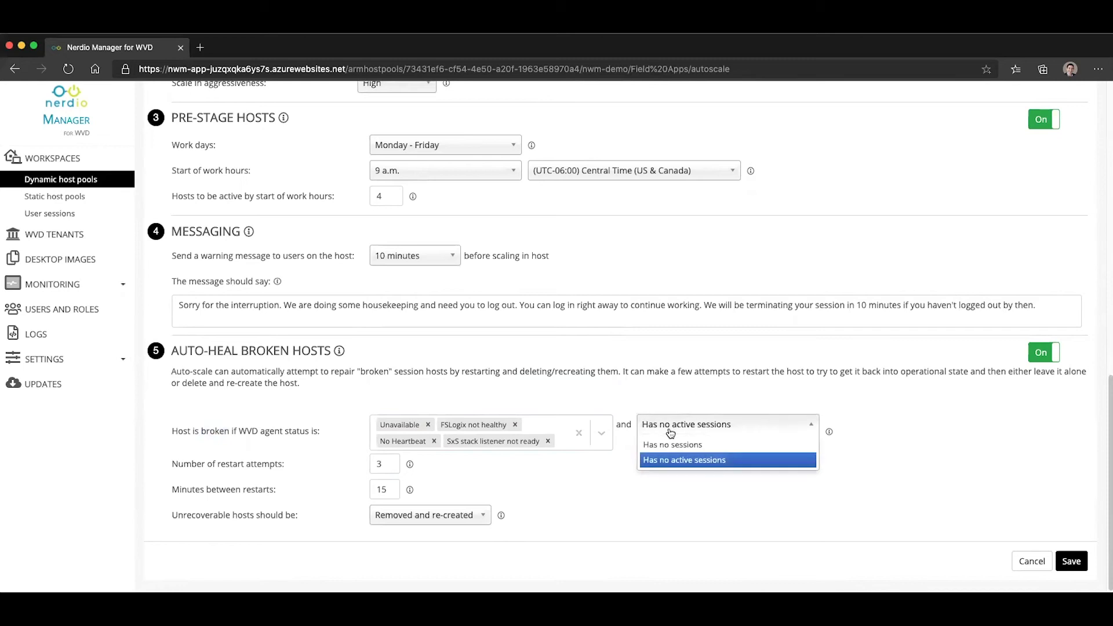
pyautogui.click(751, 452)
pyautogui.click(746, 428)
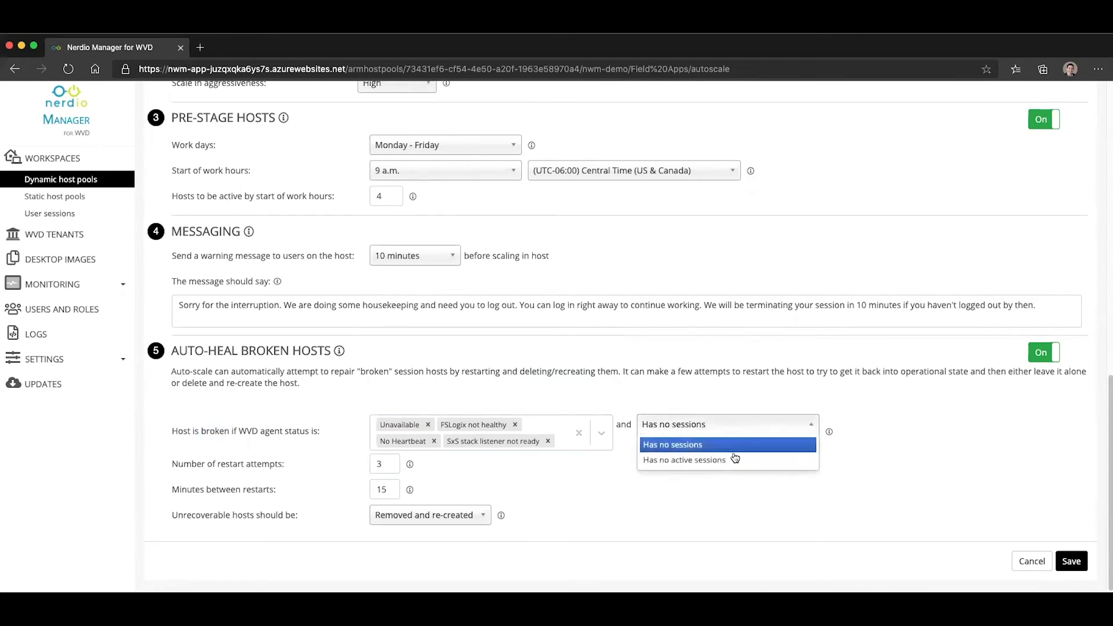
pyautogui.click(730, 459)
pyautogui.click(702, 426)
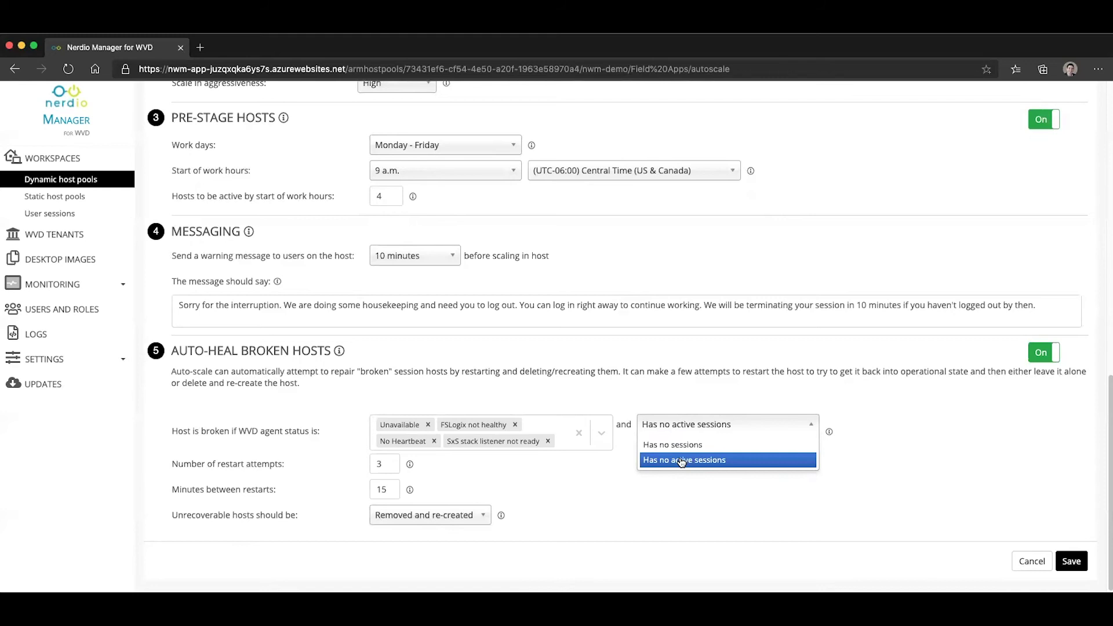
pyautogui.click(681, 461)
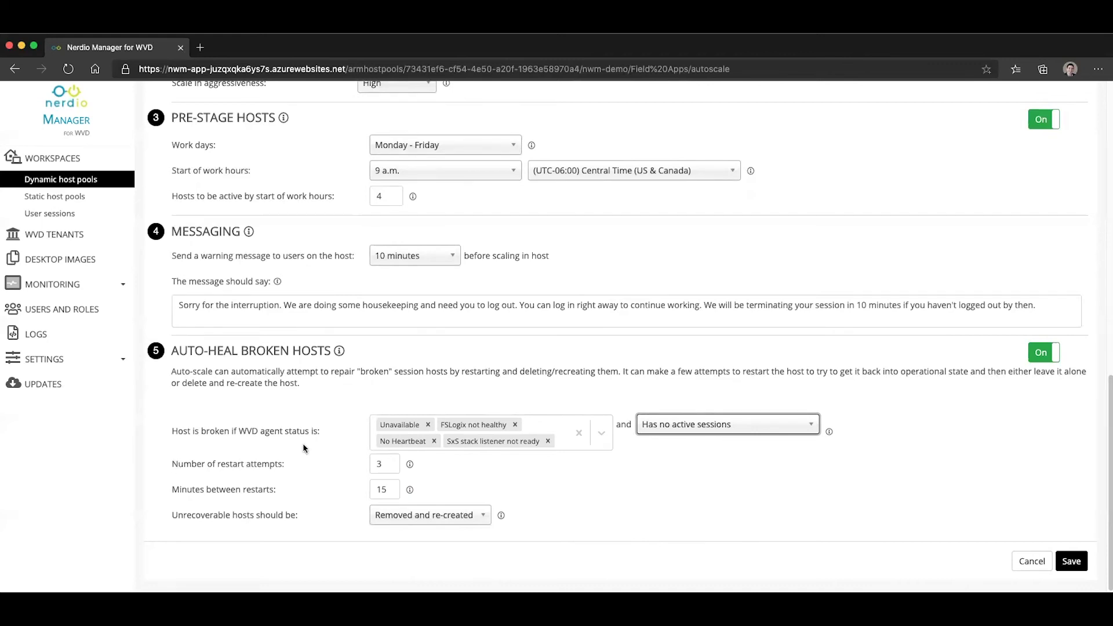
# Set 2 restart attempts, 10 minutes between restarts, and unrecoverable hosts to Removed and re-created.
pyautogui.doubleClick(380, 464)
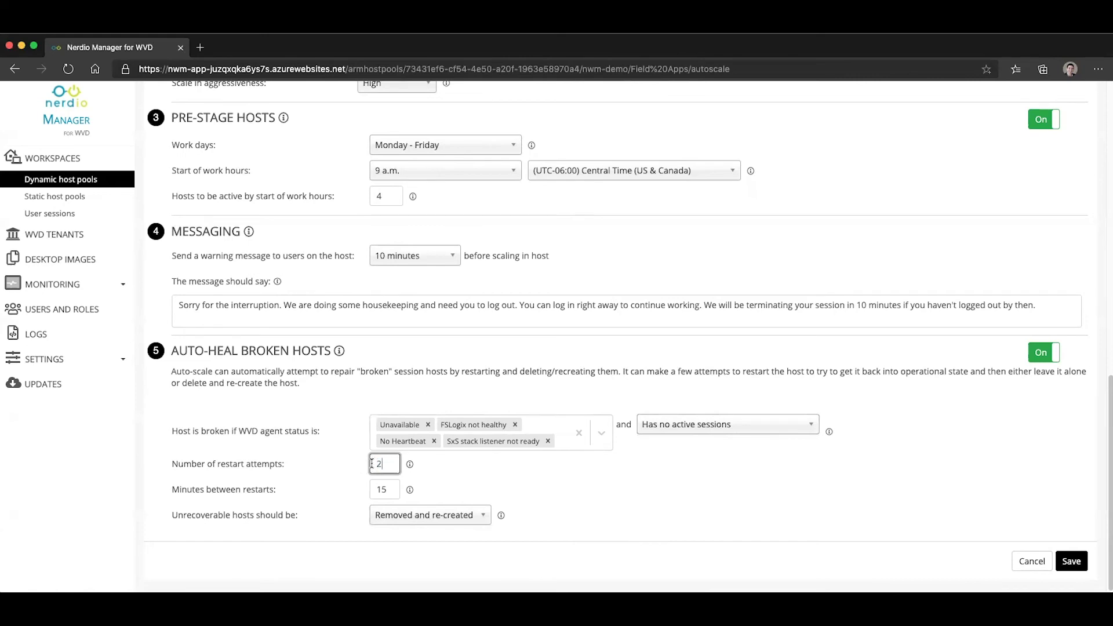
pyautogui.doubleClick(382, 490)
pyautogui.write('10')
pyautogui.click(399, 514)
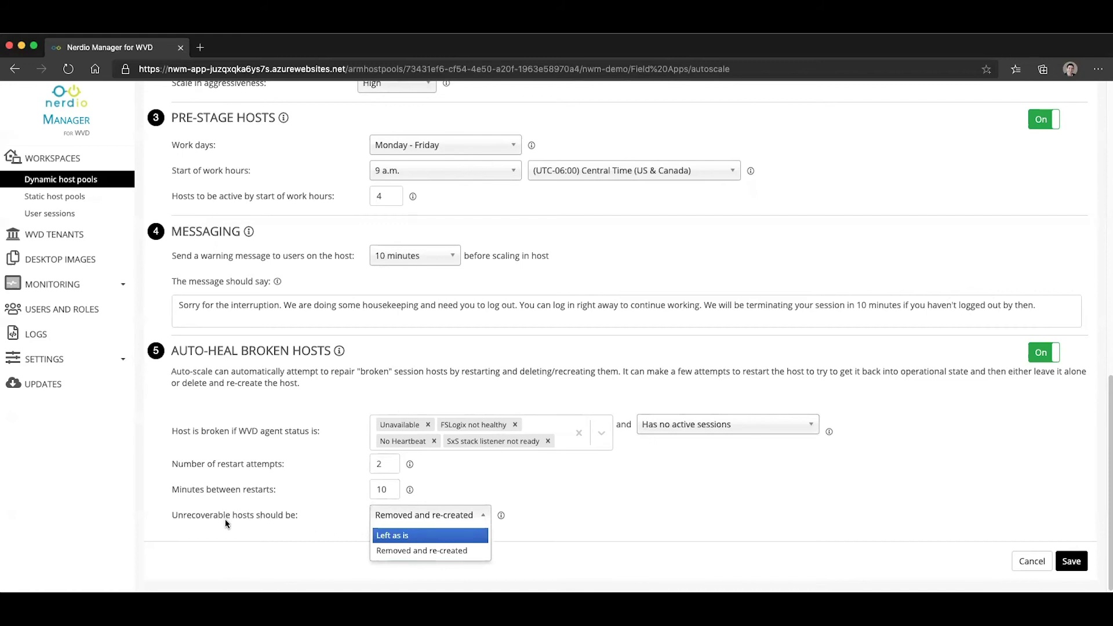
pyautogui.click(376, 535)
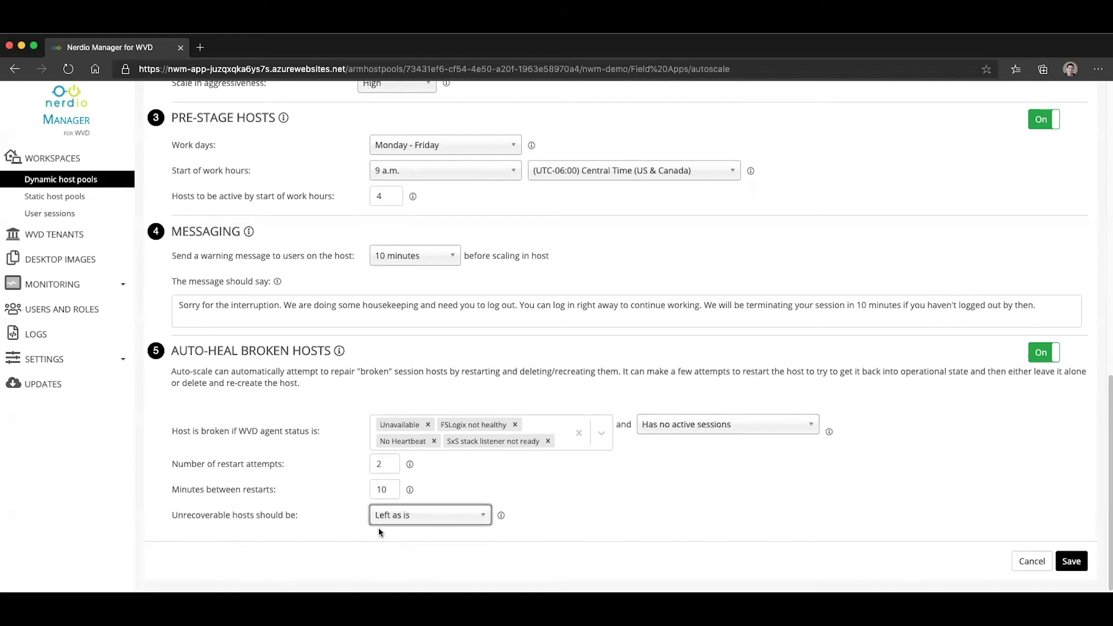
pyautogui.click(381, 516)
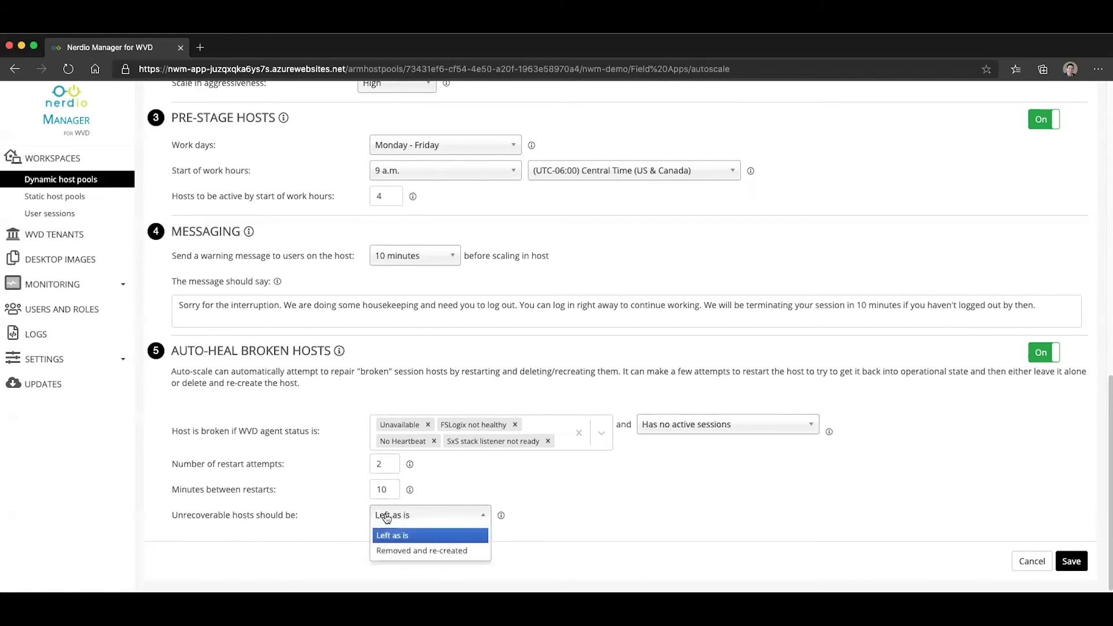
pyautogui.click(401, 553)
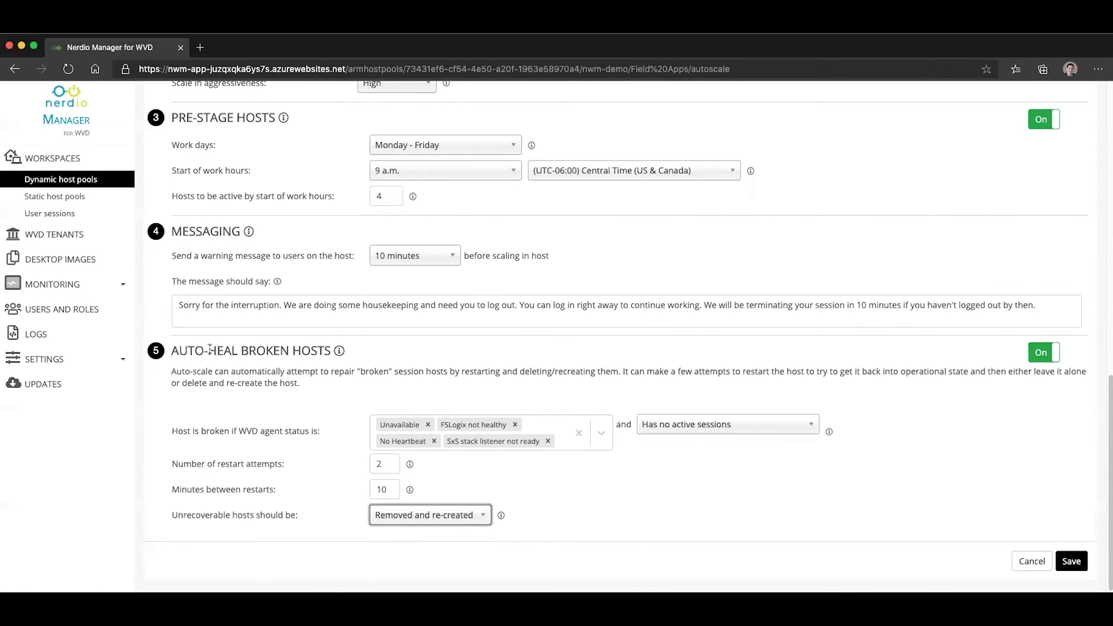
pyautogui.click(378, 464)
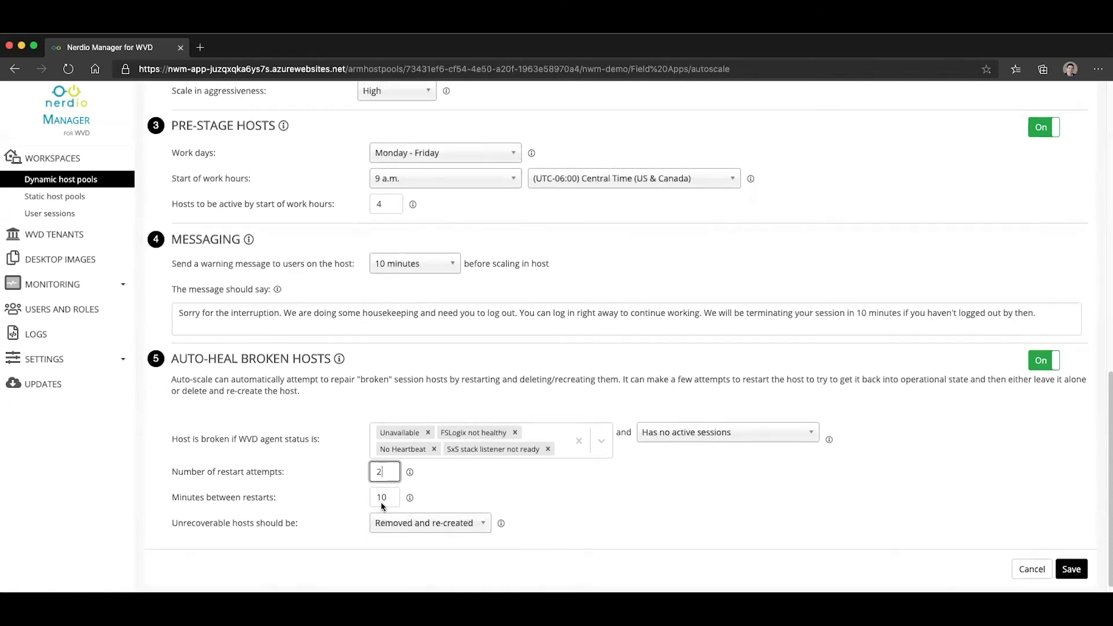
pyautogui.scroll(3, 381, 504)
pyautogui.scroll(4, 380, 502)
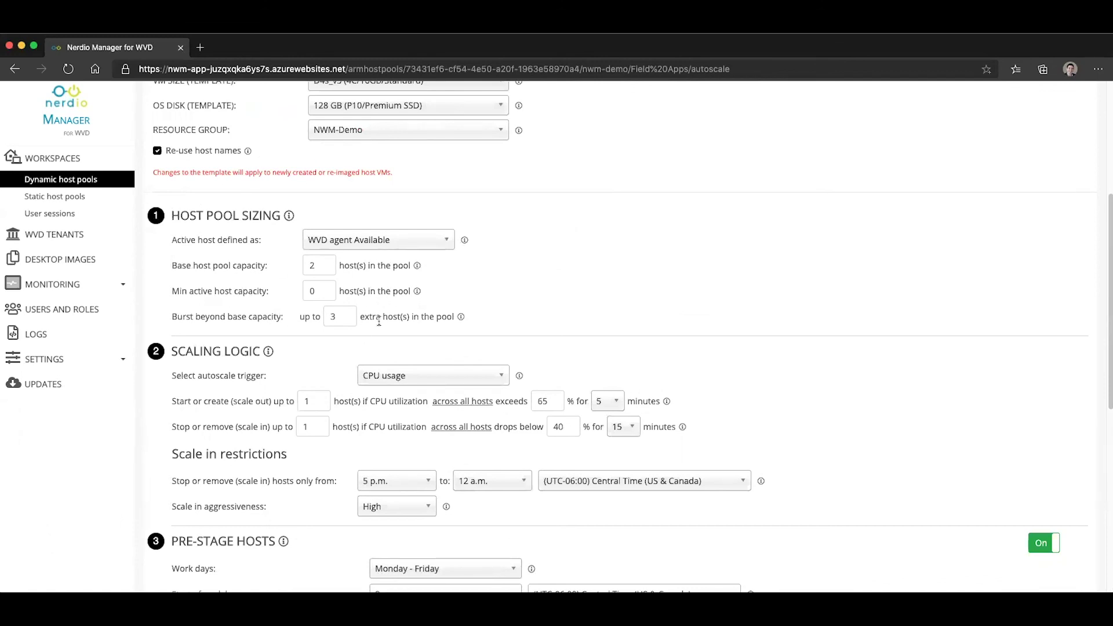
pyautogui.scroll(-7, 375, 320)
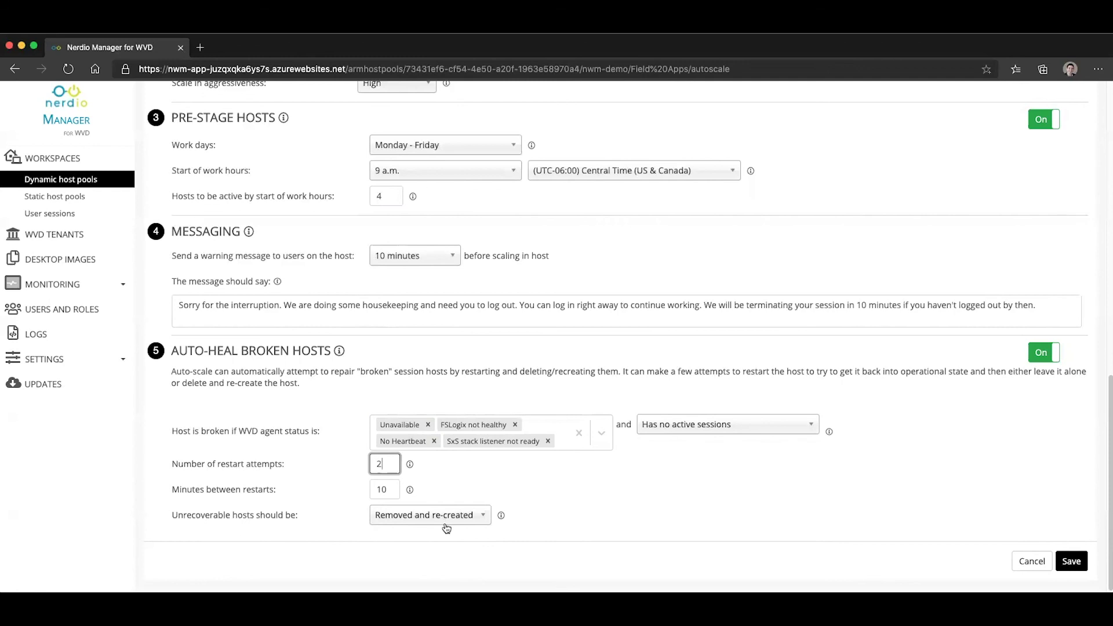
pyautogui.scroll(10, 447, 522)
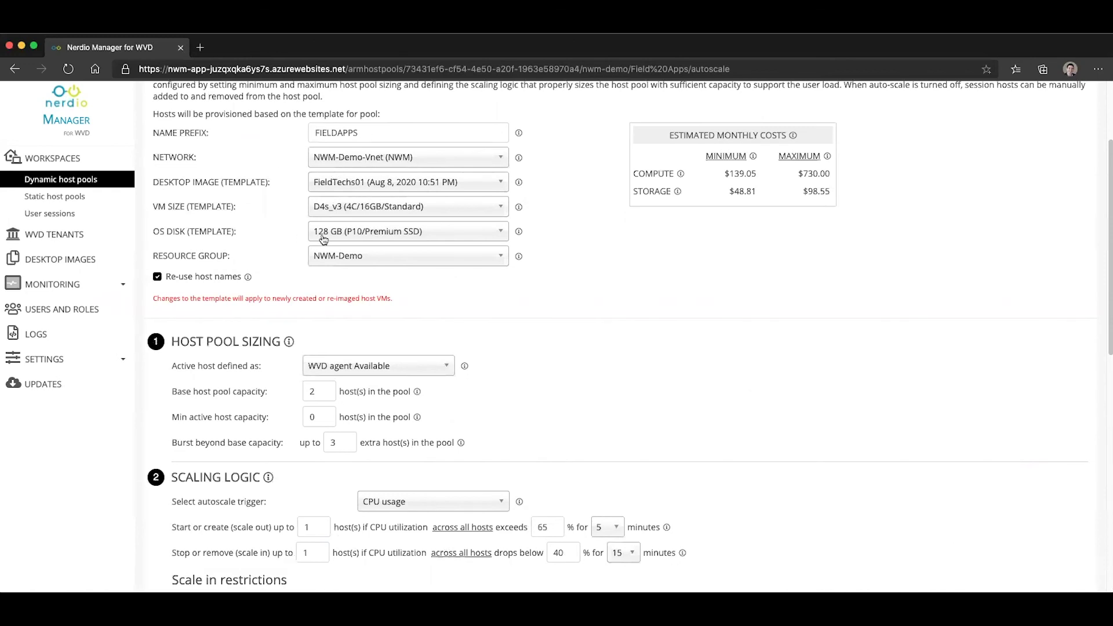
pyautogui.scroll(-10, 788, 381)
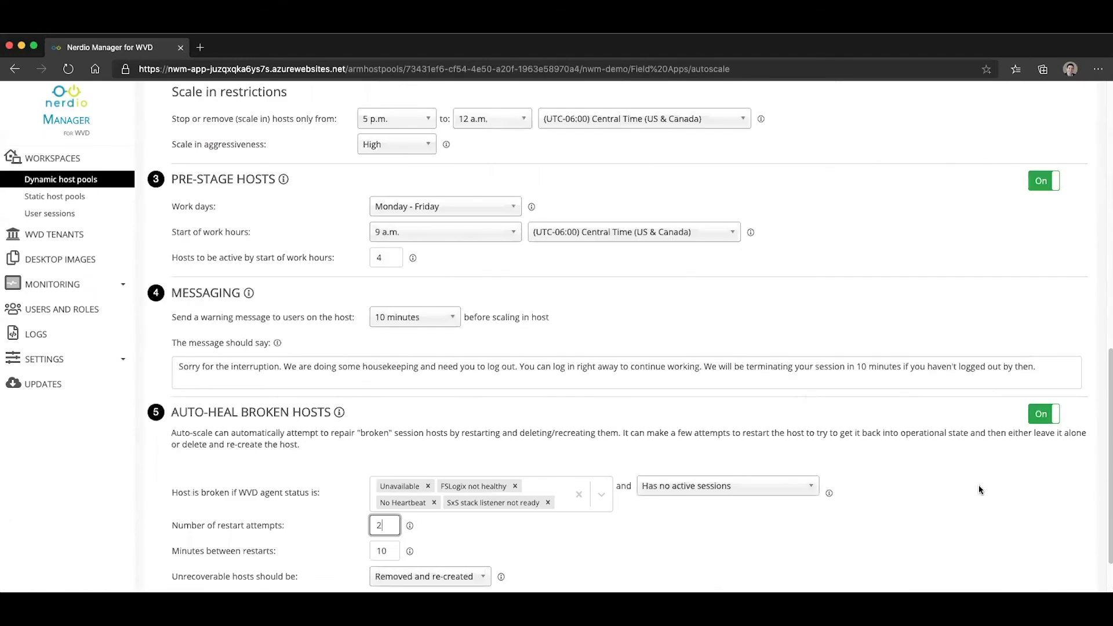
# Save the Field Apps auto-scale settings with auto-heal enabled.
pyautogui.click(1069, 561)
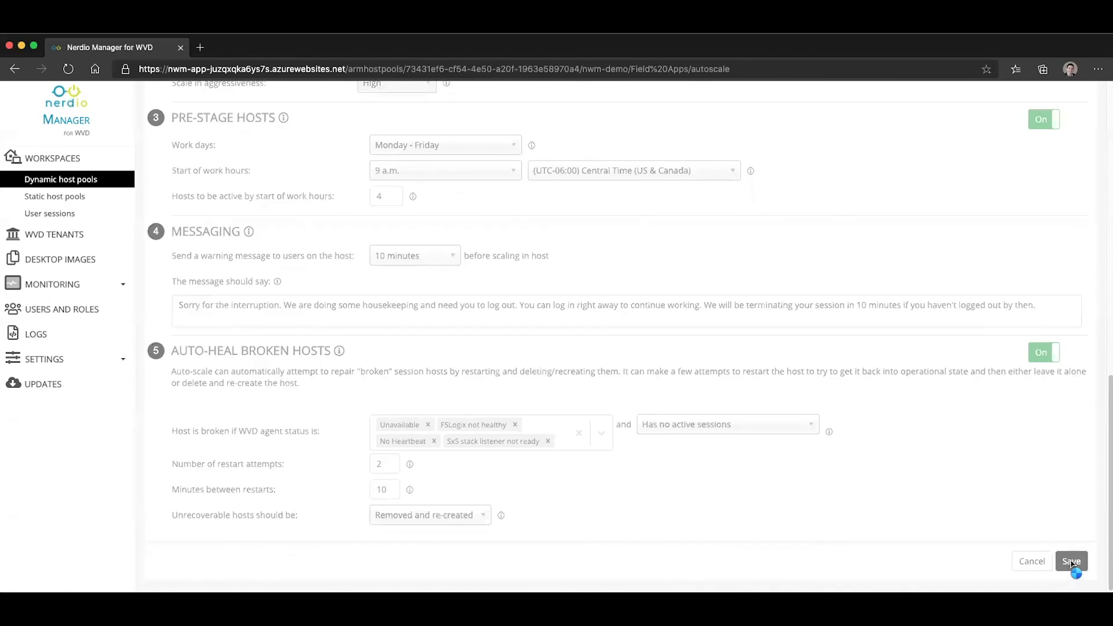